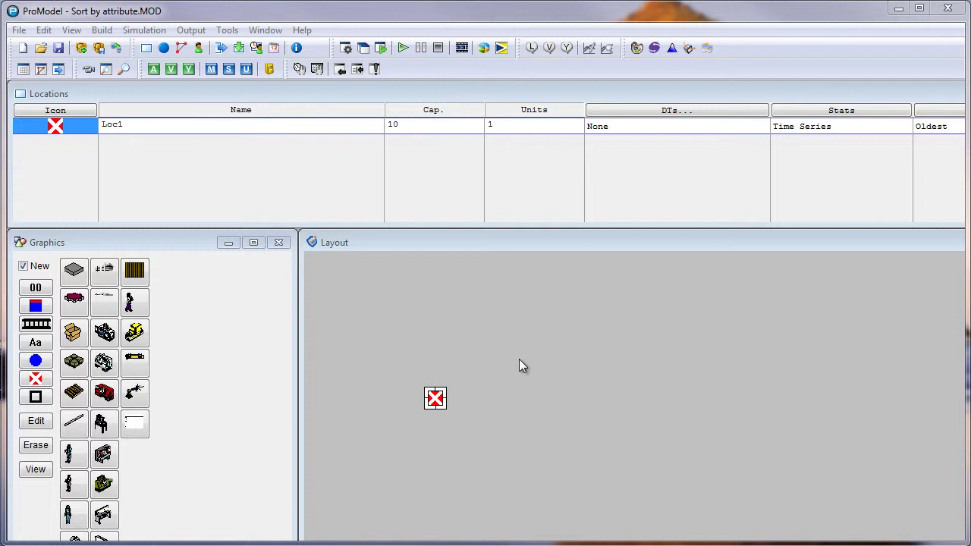
# Step: Open the Attributes table to view the integer entity attribute aPriority
pyautogui.click(154, 69)
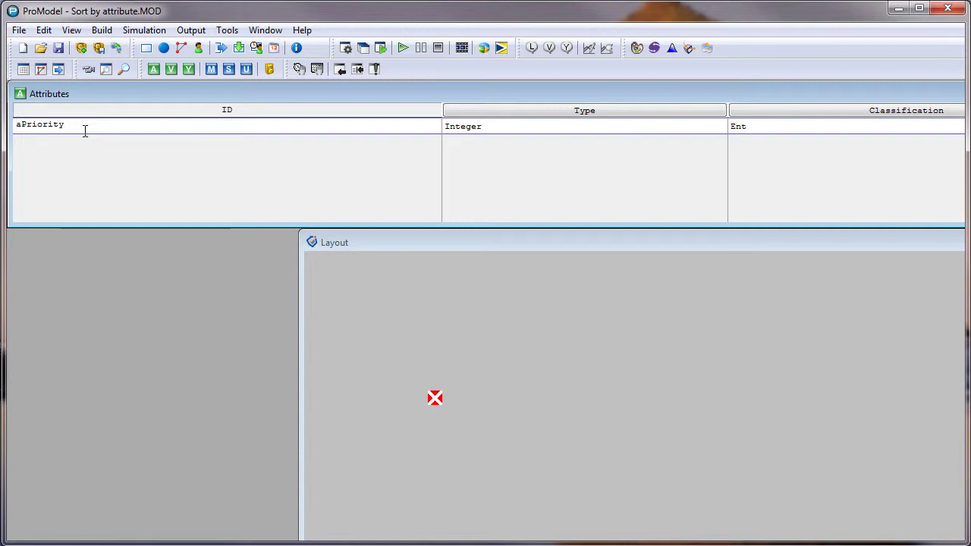
# Step: Open the Gear arrival logic that assigns aPriority = T(0,5,10) to ten gears at Loc1
pyautogui.click(238, 48)
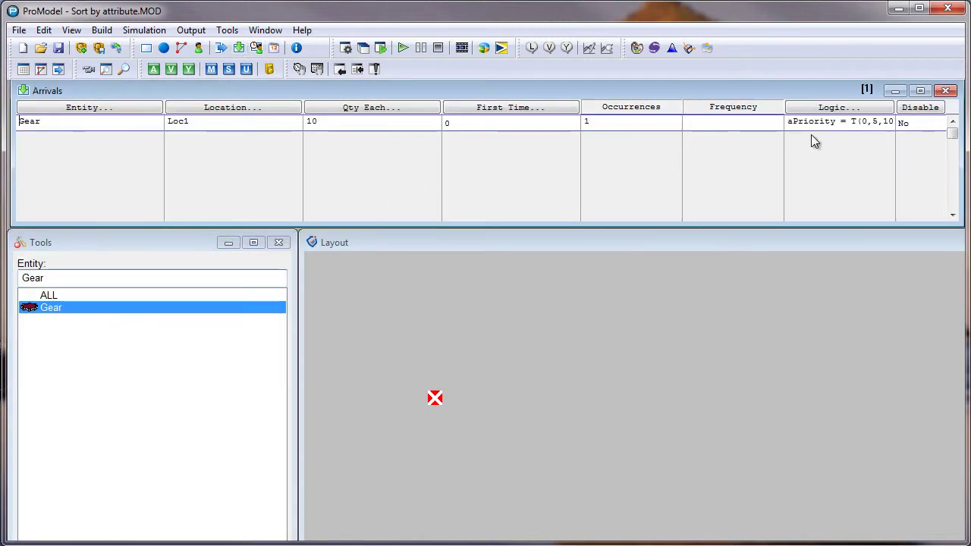
pyautogui.doubleClick(826, 125)
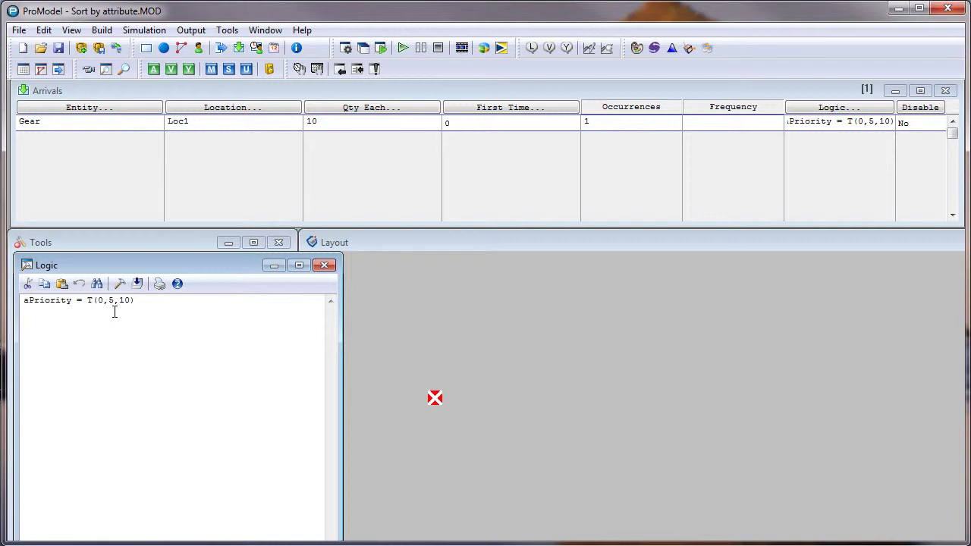
# Step: Open the Gear-at-Loc1 operation logic with its Display, Accum 10 and wait statements
pyautogui.click(220, 49)
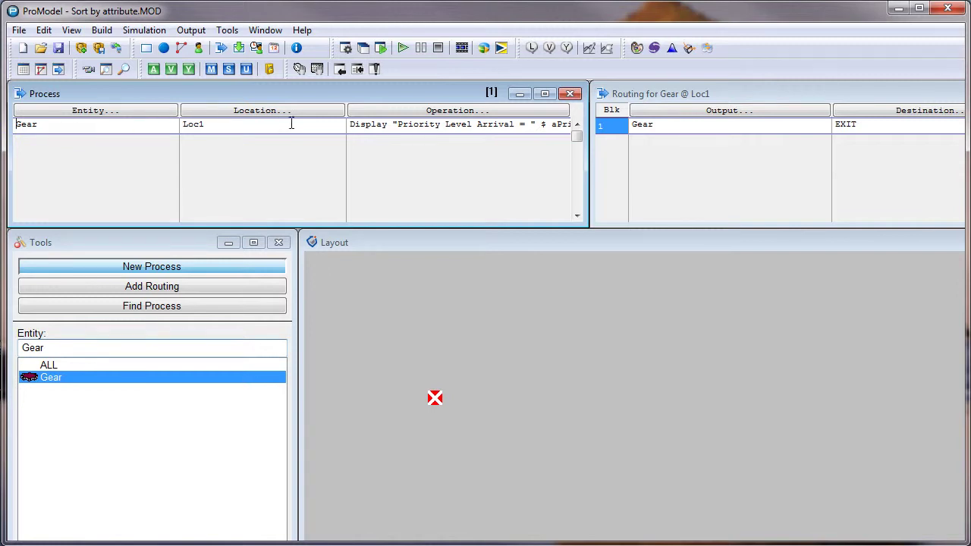
pyautogui.doubleClick(509, 125)
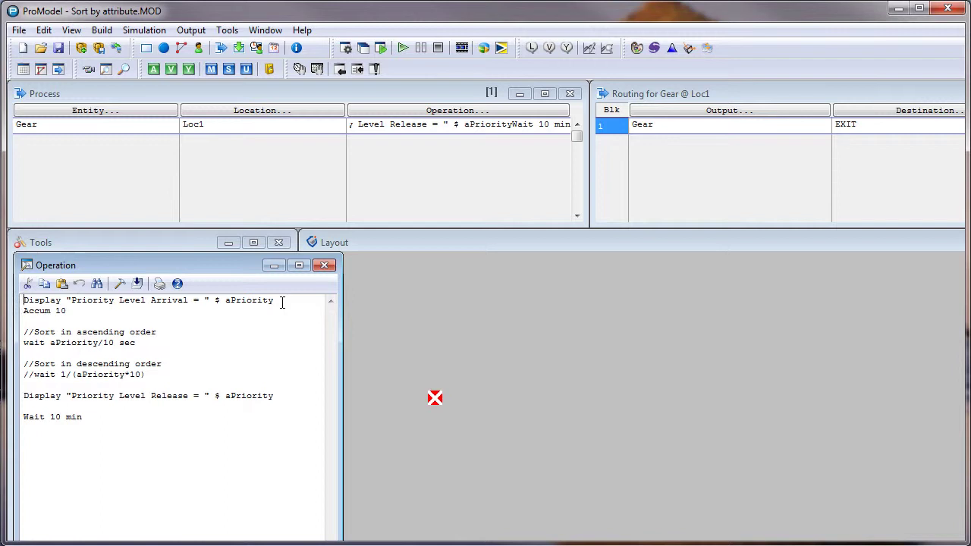
pyautogui.click(278, 300)
pyautogui.click(79, 310)
pyautogui.moveTo(136, 343); pyautogui.dragTo(24, 347)
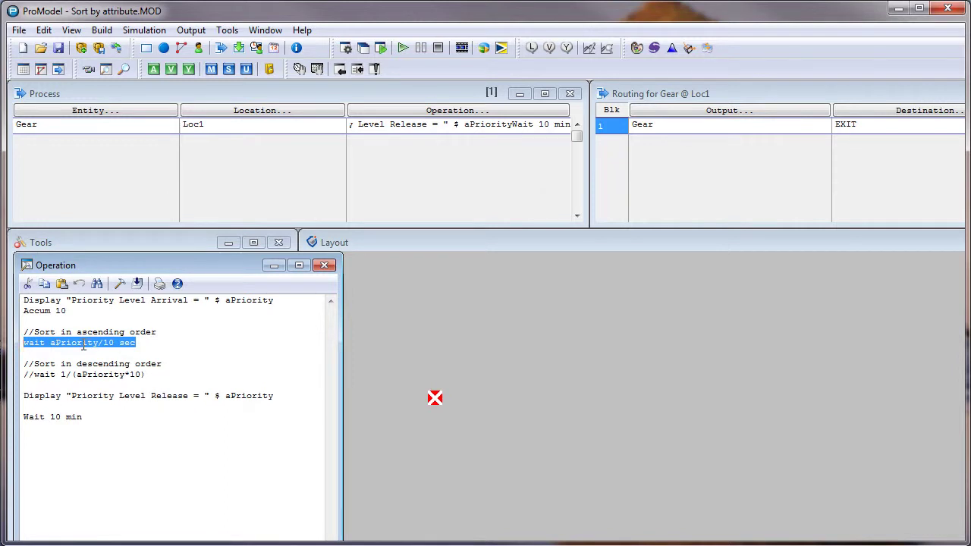
pyautogui.click(85, 374)
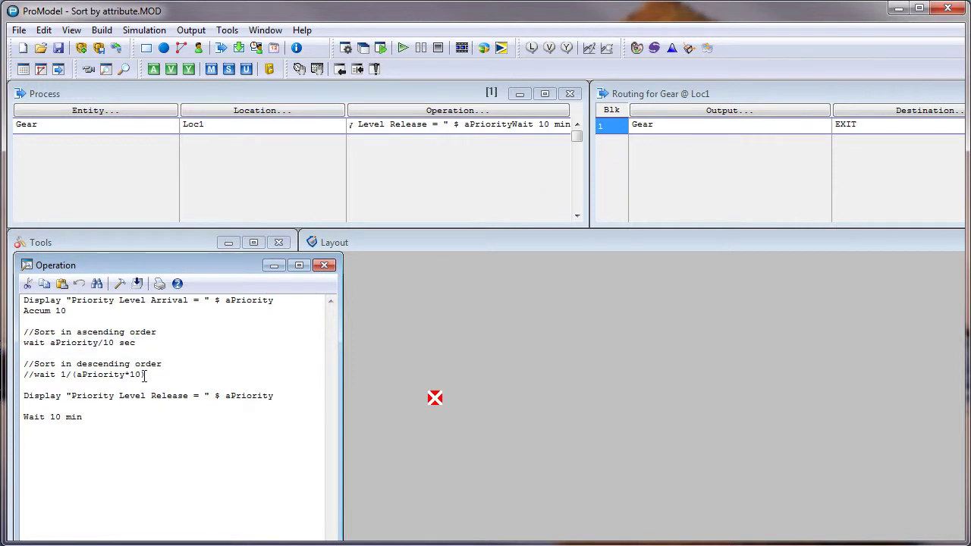
pyautogui.moveTo(145, 375); pyautogui.dragTo(24, 375)
pyautogui.click(147, 374)
pyautogui.click(90, 374)
pyautogui.tripleClick(90, 374)
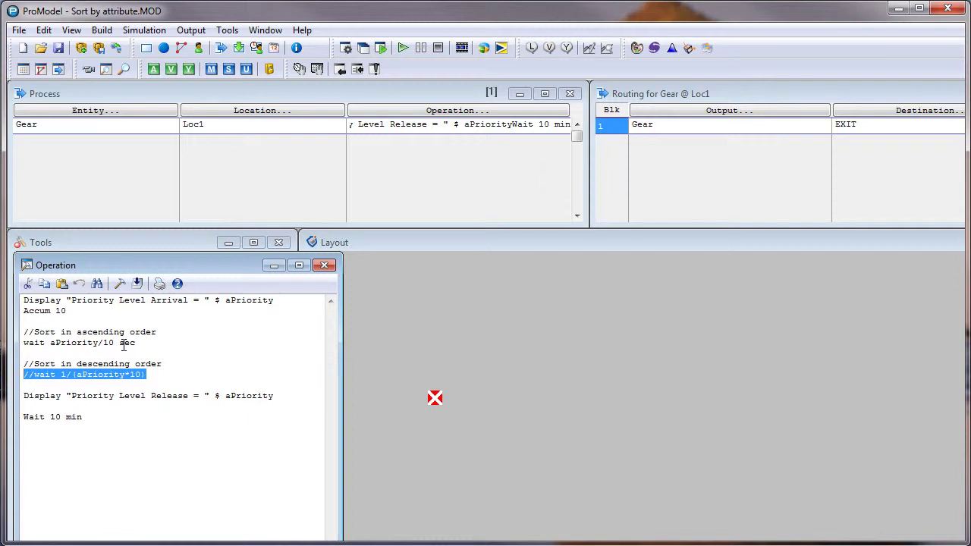
pyautogui.click(123, 346)
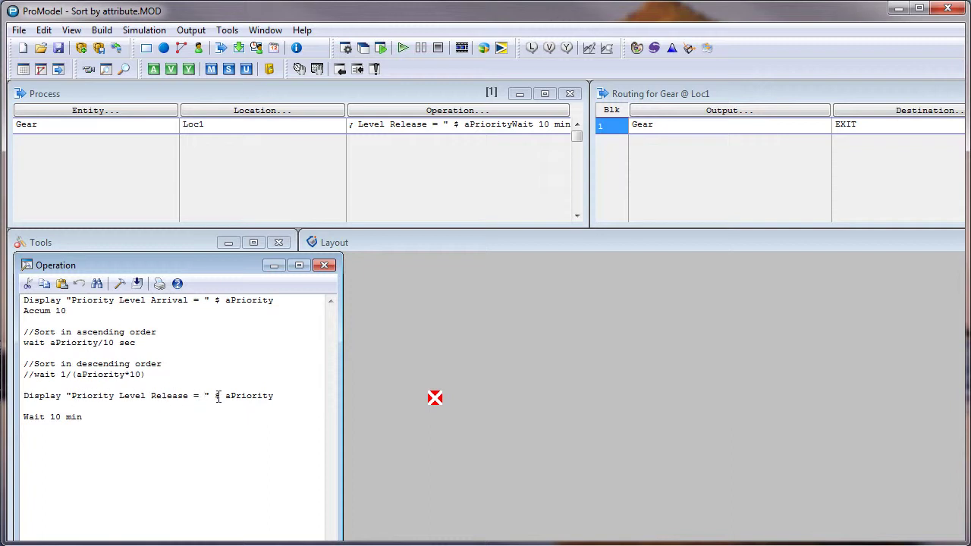
pyautogui.press('Down')
pyautogui.hotkey('shift', 'End')
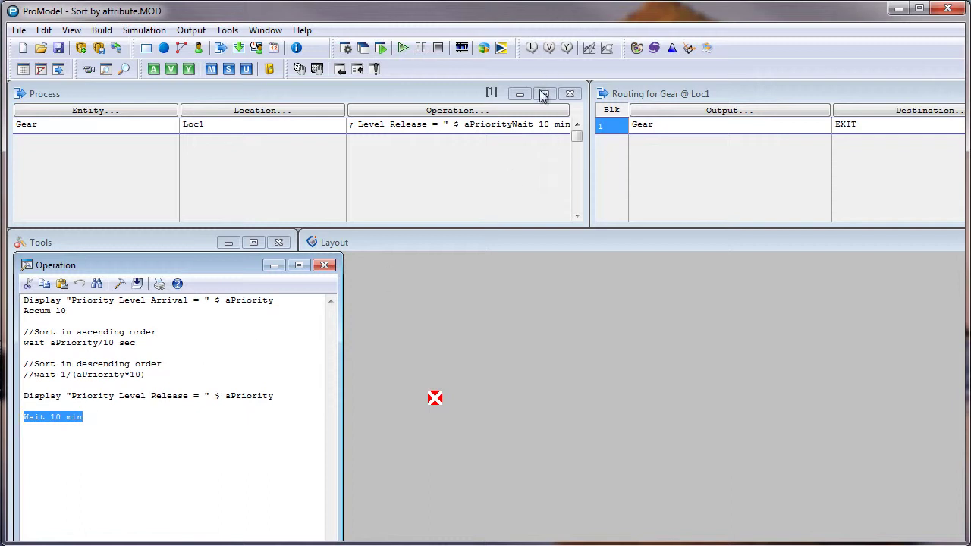
# Step: Run the simulation and dismiss each gear's Priority Level Arrival popup
pyautogui.click(402, 47)
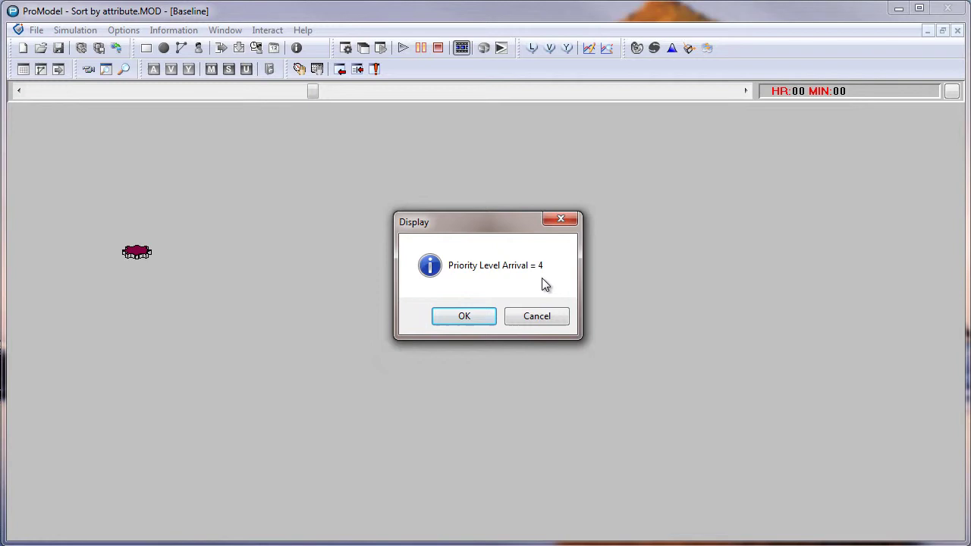
pyautogui.click(478, 320)
pyautogui.click(476, 317)
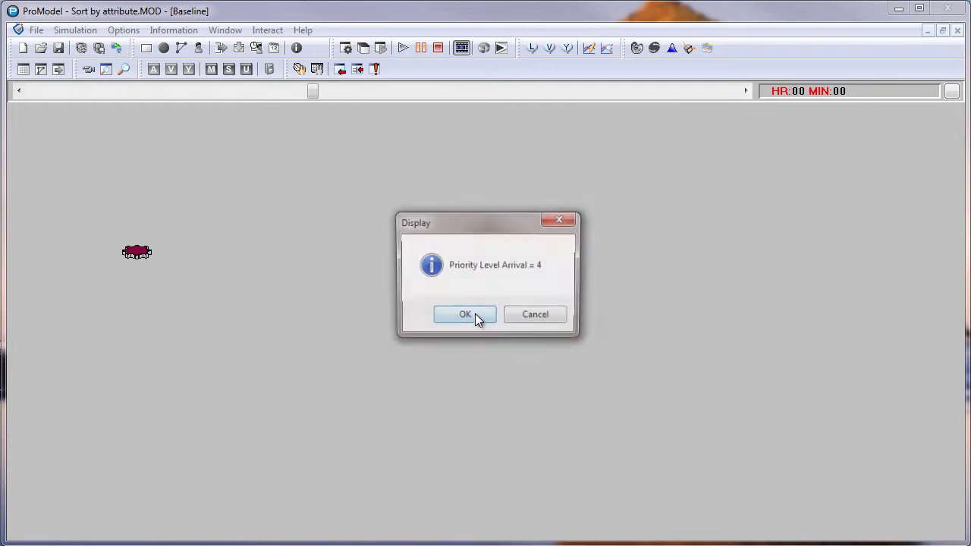
pyautogui.click(475, 318)
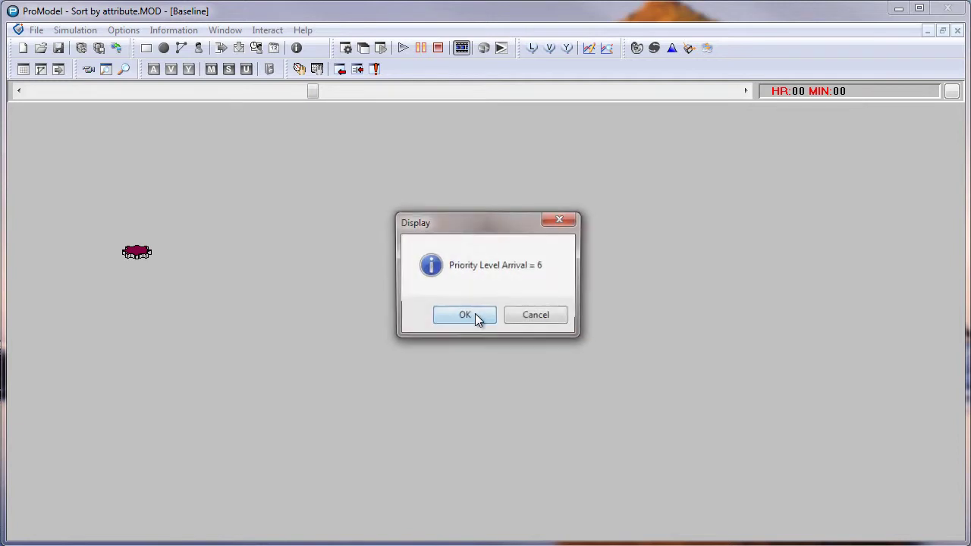
pyautogui.click(478, 320)
pyautogui.click(478, 320)
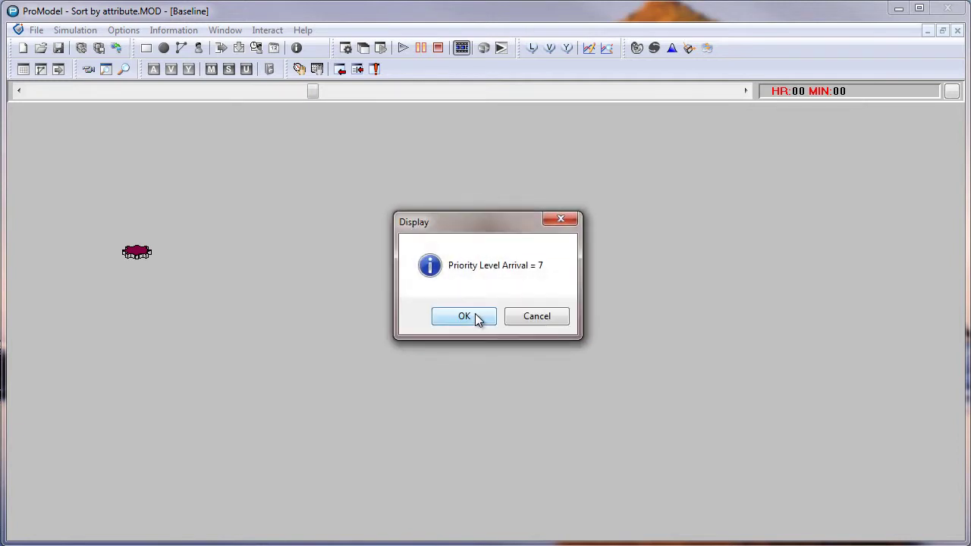
pyautogui.click(477, 317)
pyautogui.click(476, 317)
# Step: Dismiss the last arrival popup and the ascending Priority Level Release popups until the run completes
pyautogui.click(477, 319)
pyautogui.click(490, 321)
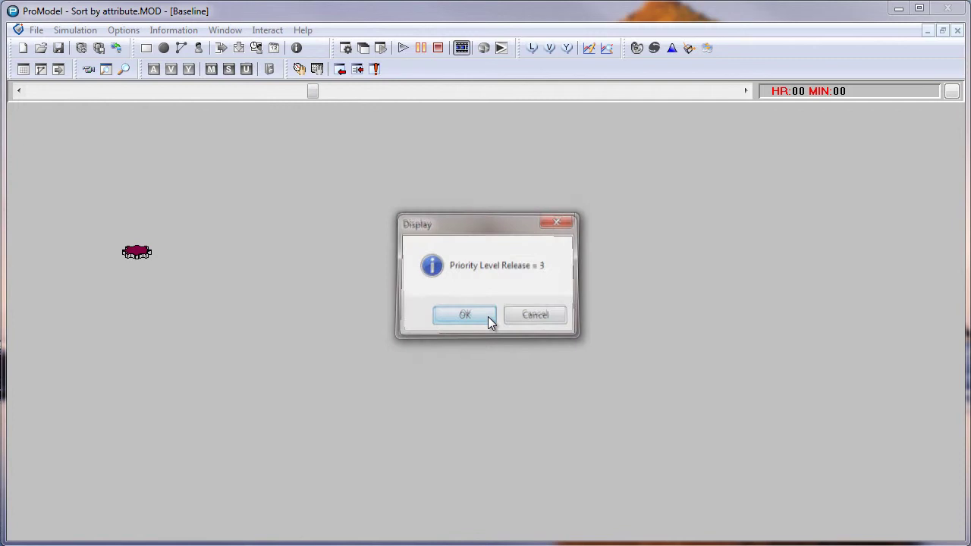
pyautogui.click(488, 318)
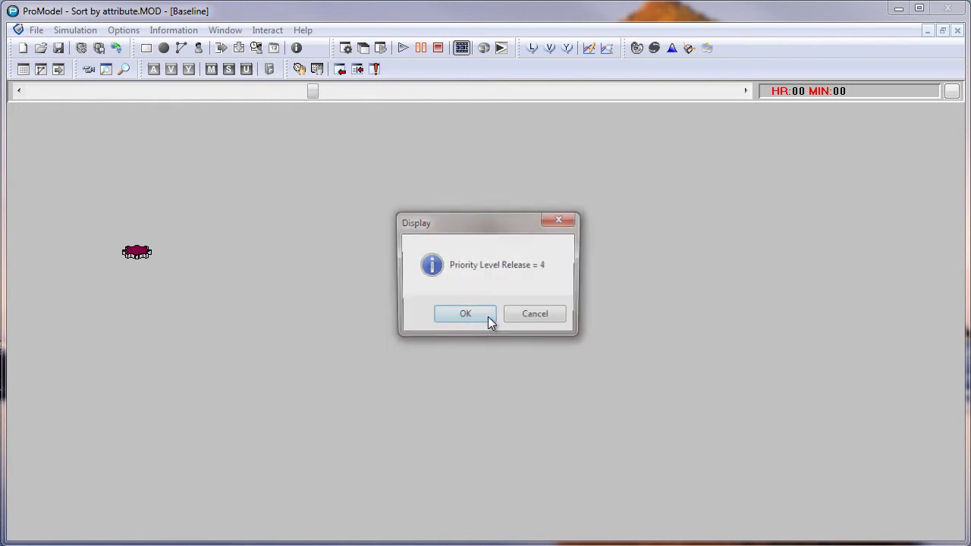
pyautogui.click(488, 317)
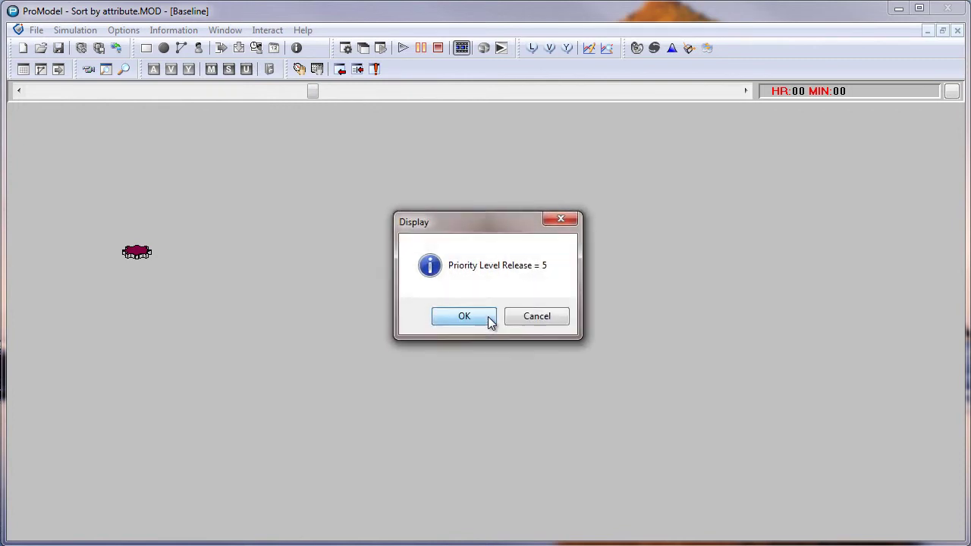
pyautogui.click(489, 319)
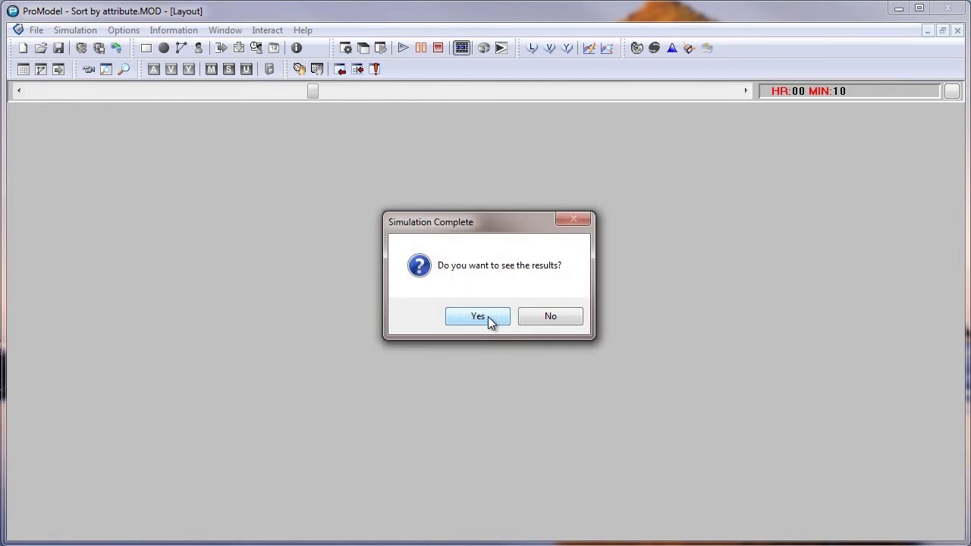